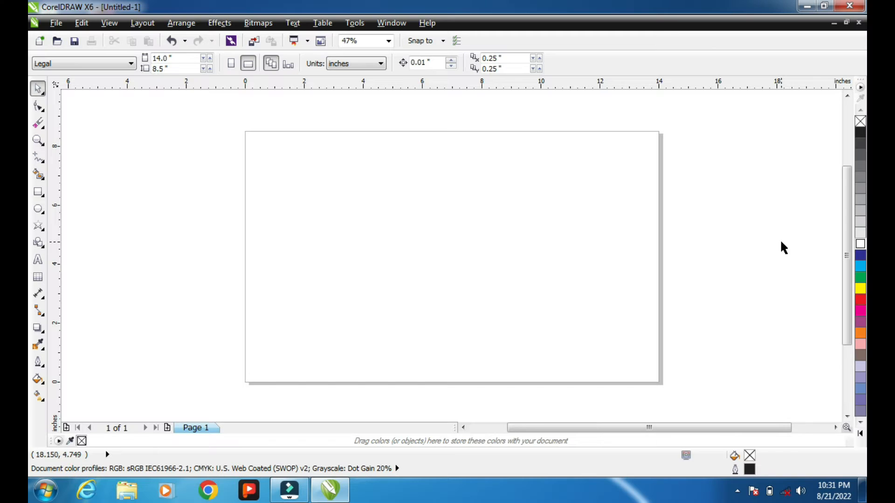
Create a 14 x 8.5 in rectangle covering the whole page and fill it with black
left_click(539, 250)
double_click(38, 192)
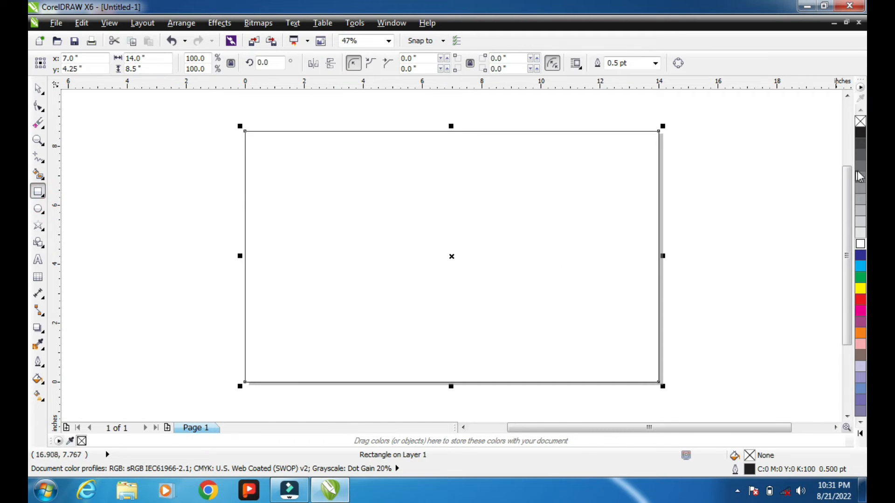
left_click(861, 134)
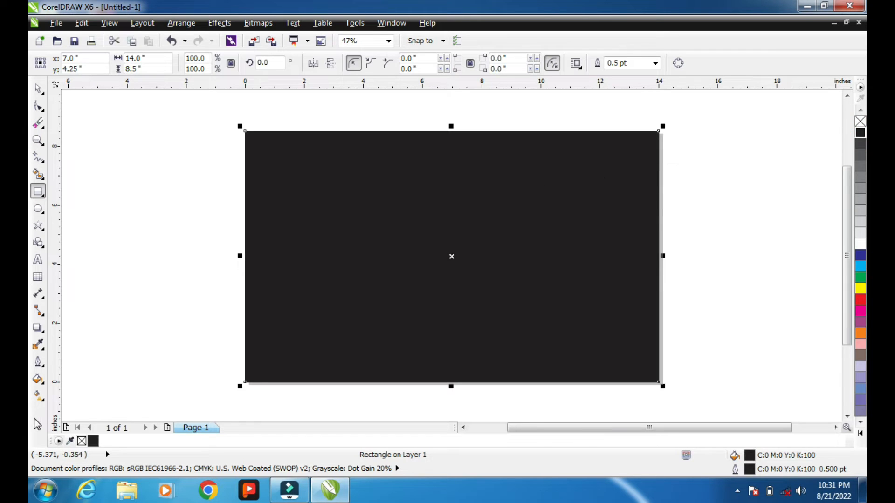
Give the rectangle a radial fountain fill with a white centre, black edge and a cyan intermediate node at position 25%
left_click(38, 395)
left_click(107, 63)
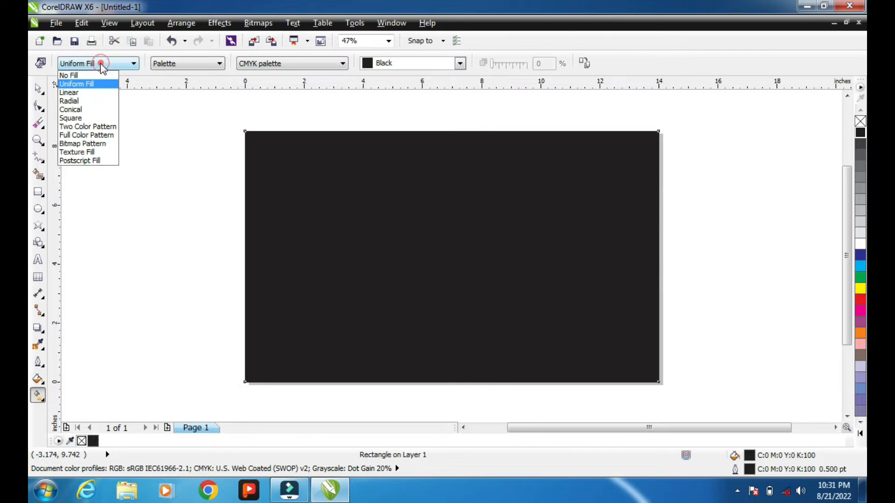
left_click(77, 107)
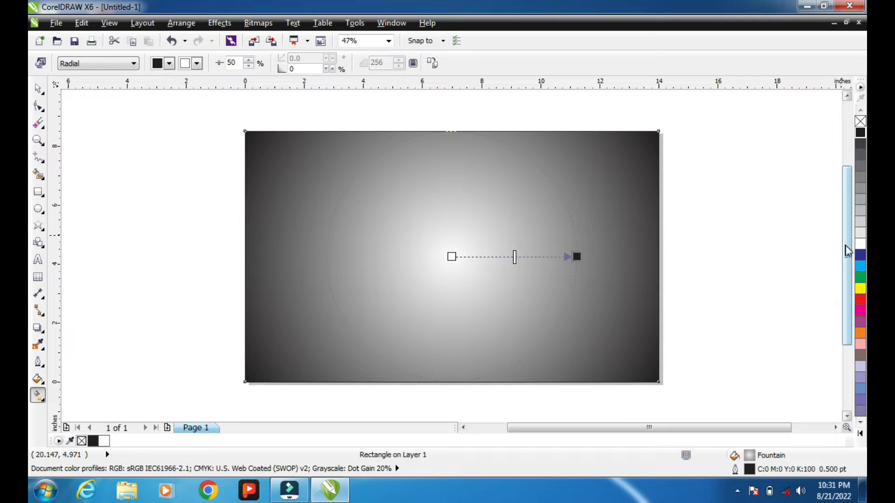
left_click_drag(861, 269, 539, 258)
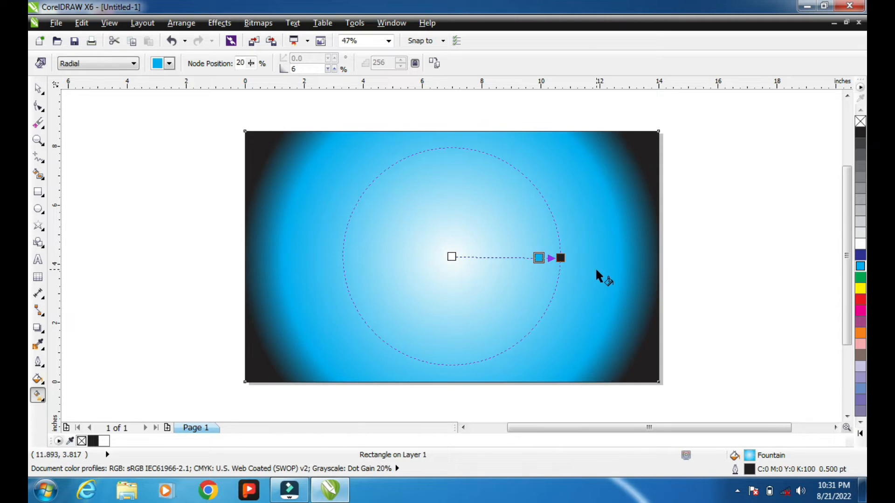
left_click(560, 258)
left_click_drag(556, 260, 532, 256)
key("space")
left_click(705, 204)
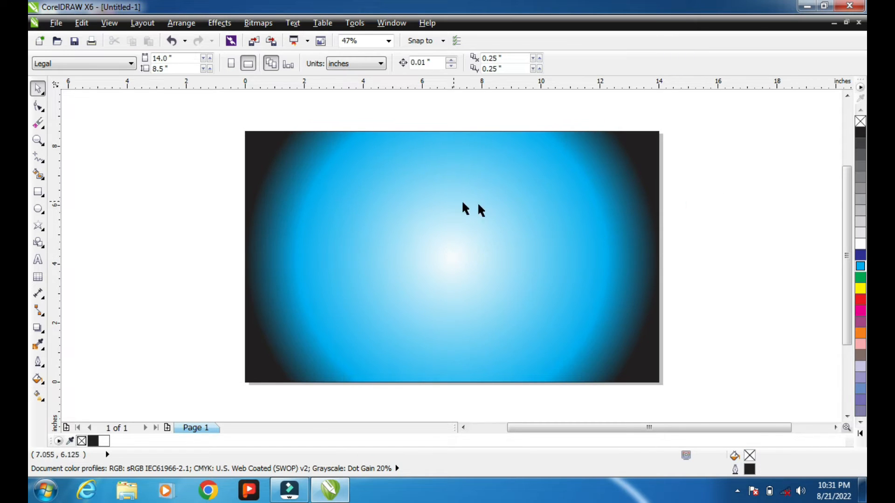
Draw a circle about 7.03 in in diameter and centre it on the page
key("F7")
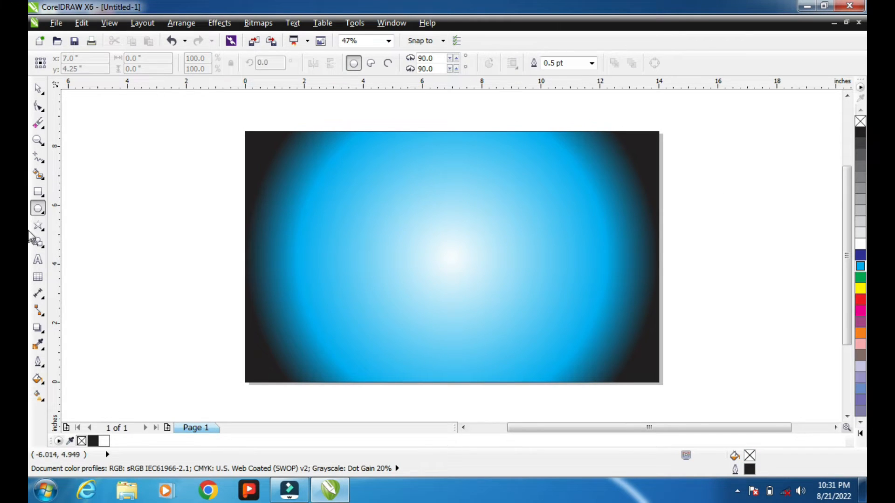
left_click_drag(366, 174, 574, 340)
key("space")
key("p")
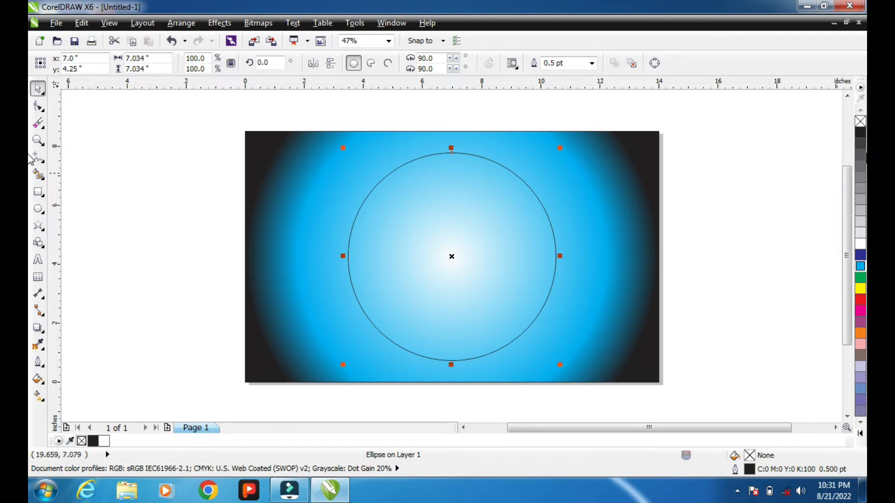
Fill the circle with cyan and remove its outline
left_click(860, 267)
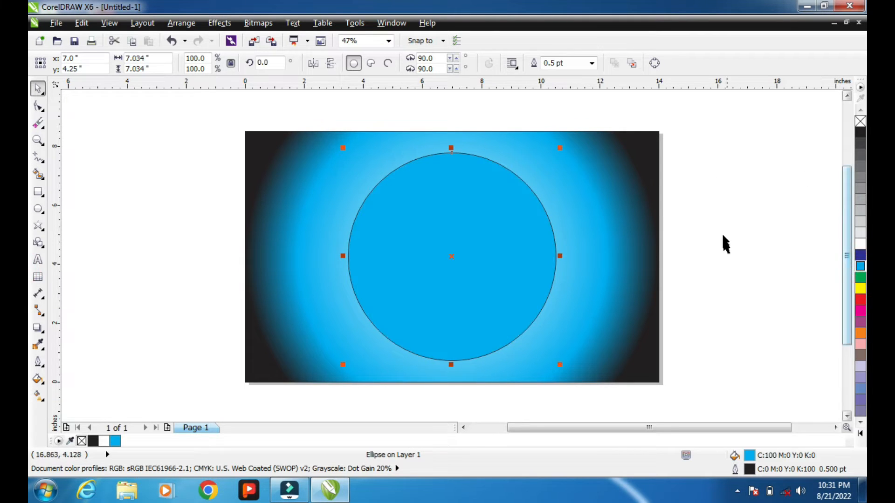
right_click(860, 123)
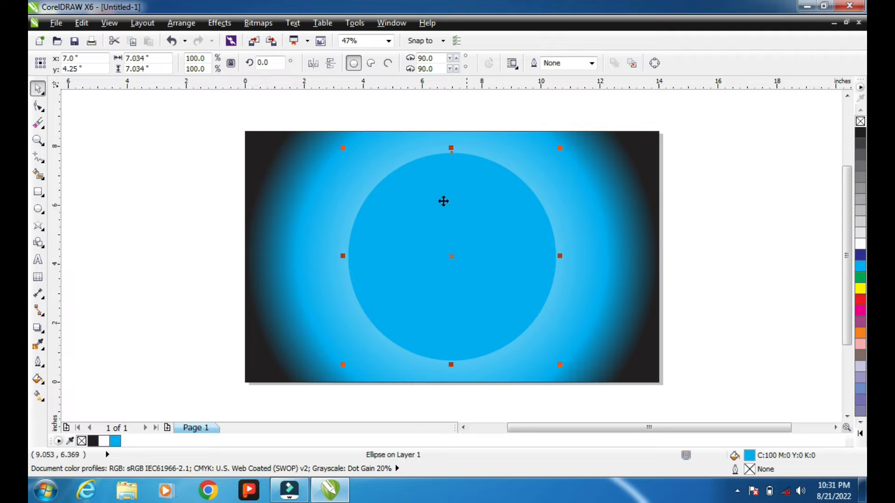
left_click(555, 186, "shift")
left_click(555, 186)
key("Escape")
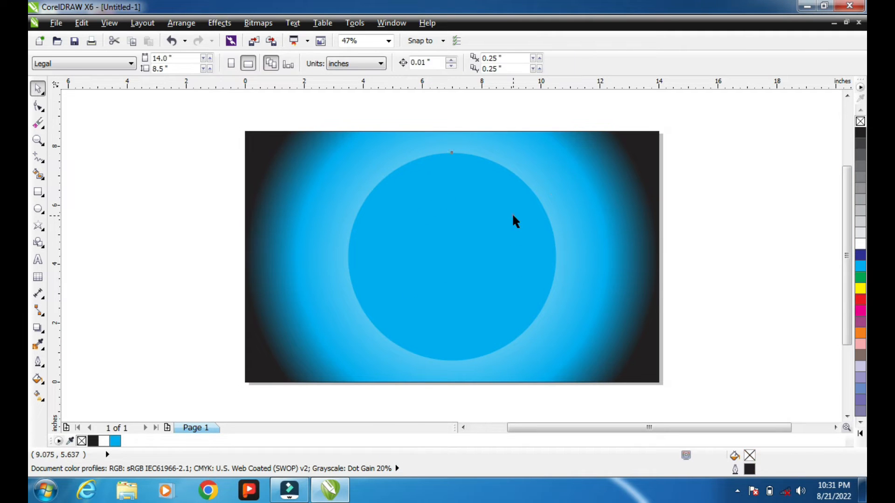
Try a radial fountain fill on the circle and return it to solid cyan
left_click(513, 216)
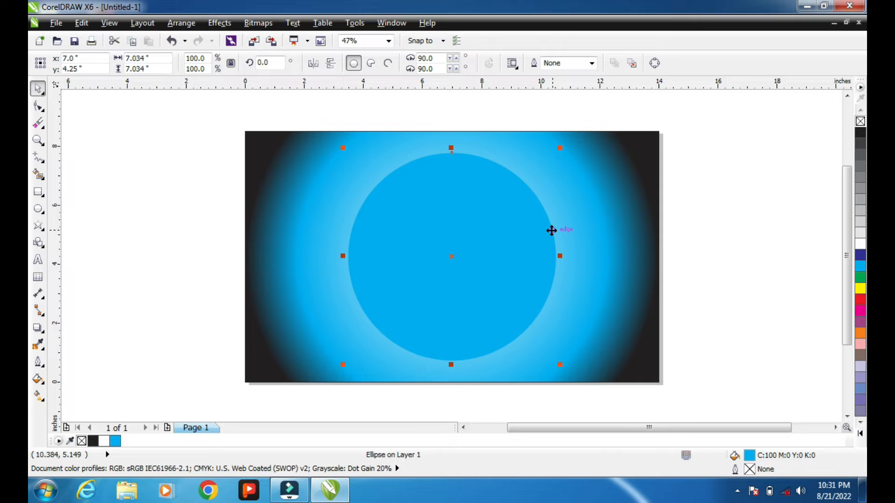
key("g")
key("space")
left_click(38, 396)
left_click(119, 64)
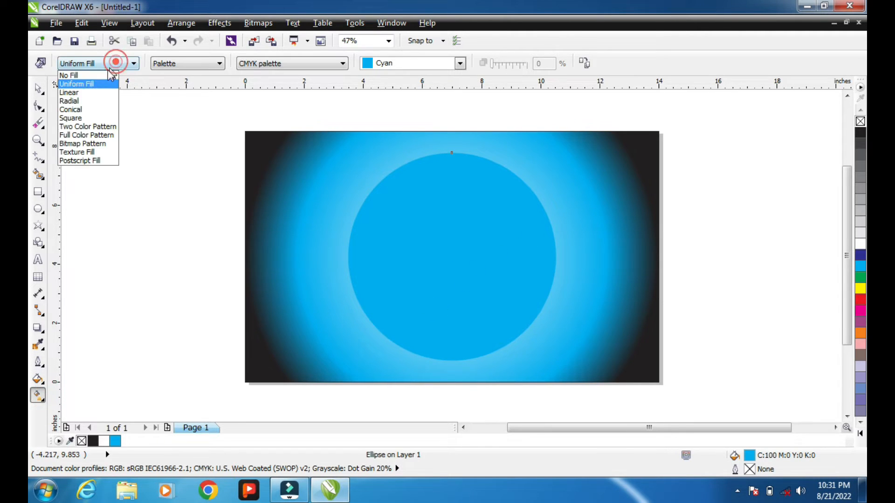
left_click(78, 99)
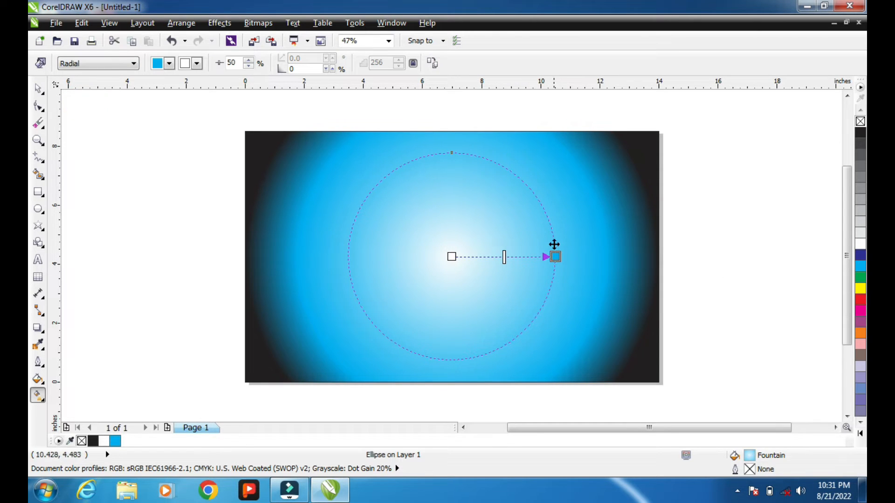
key("space")
left_click(860, 263)
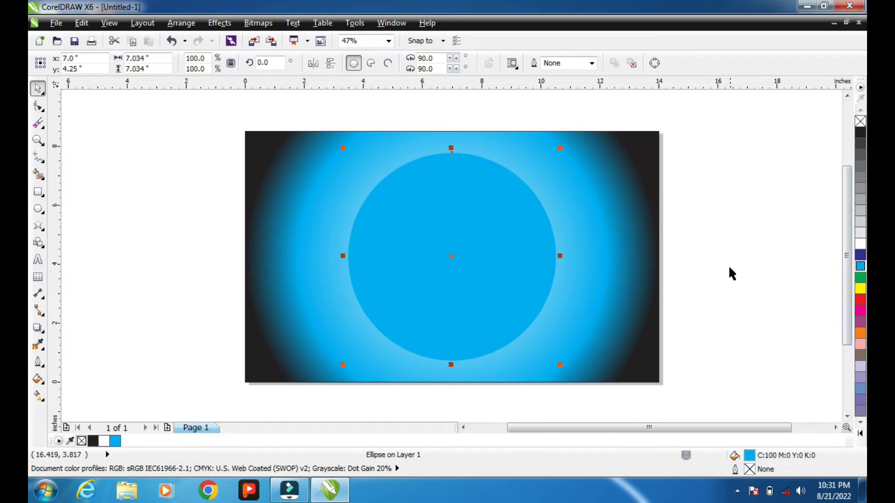
Try light grey and white for the middle node of the background rectangle's gradient and undo both colour changes
left_click(745, 253)
left_click(590, 200)
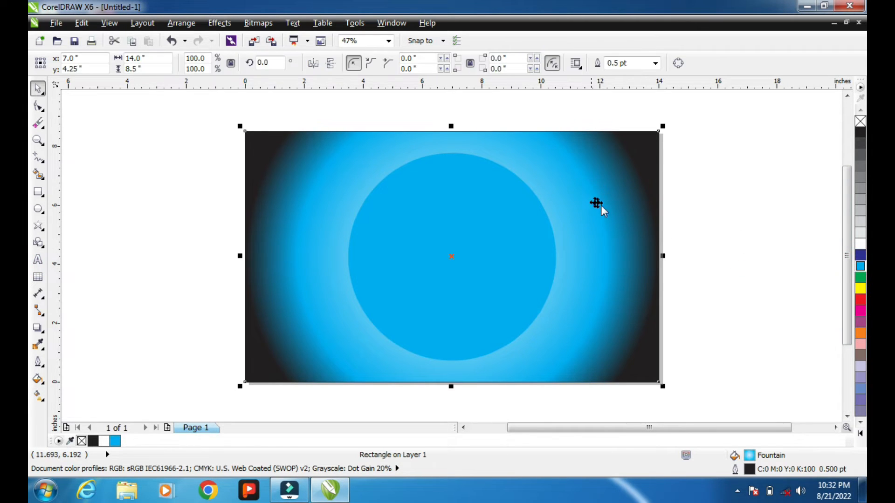
key("g")
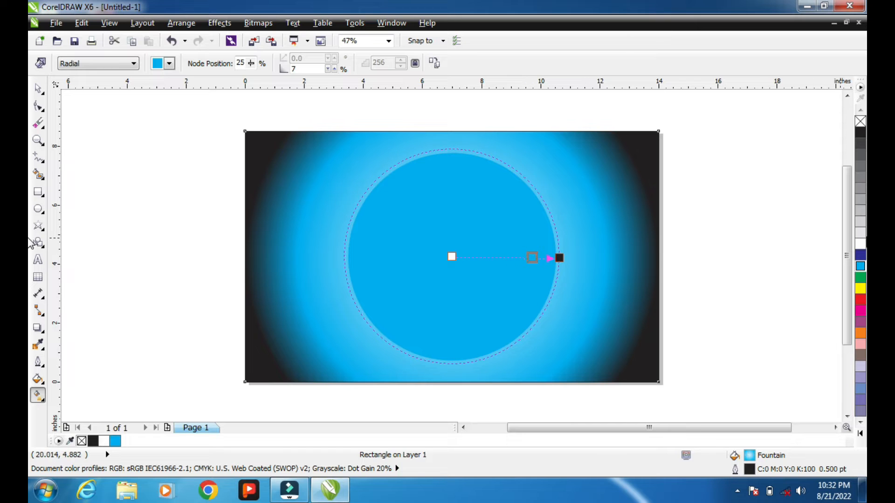
left_click(861, 235)
left_click(858, 241)
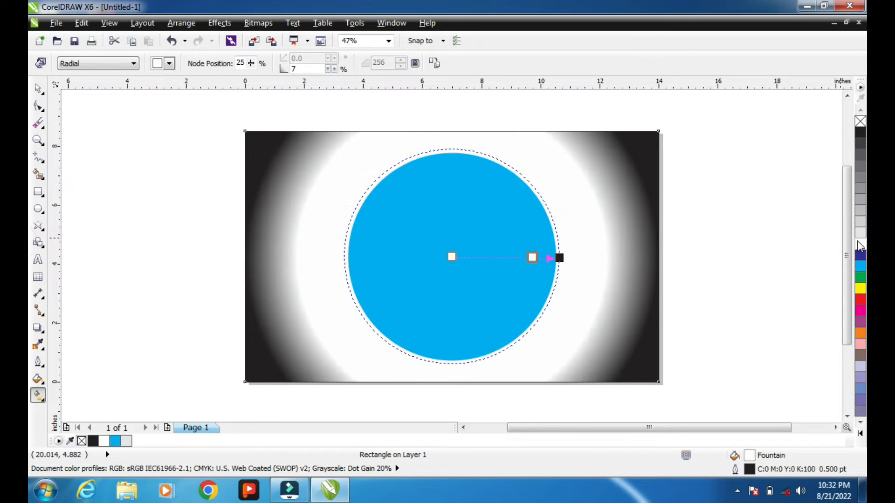
key("ctrl+z")
key("ctrl+z")
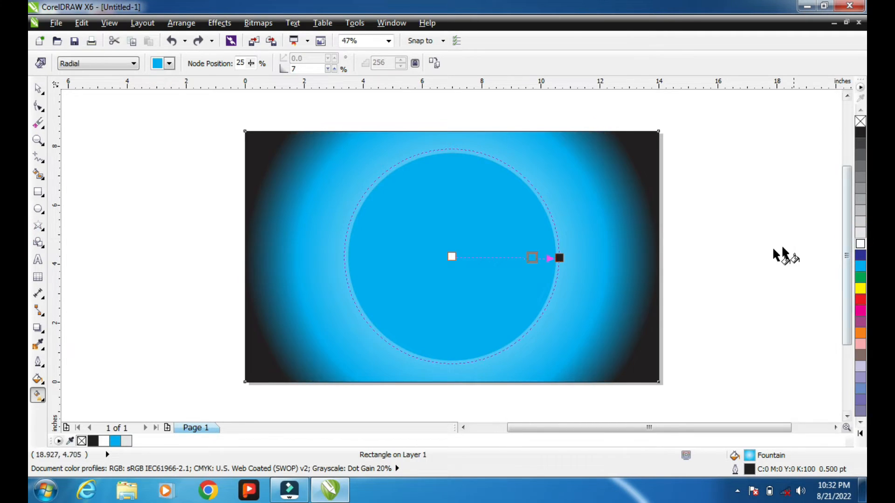
key("space")
left_click(750, 220)
Draw a star about 3.24 x 3.74 in near the page's left edge and set it to 80 points
key("shift+F4")
left_click(653, 170)
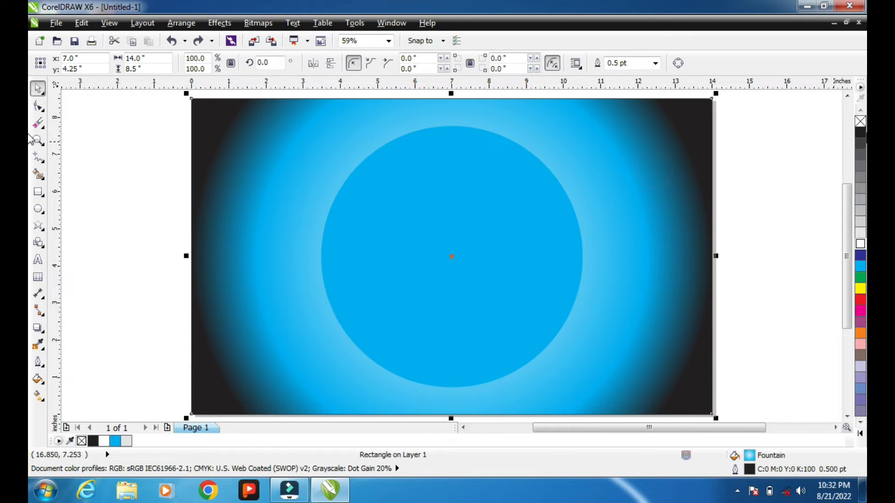
left_click(792, 173)
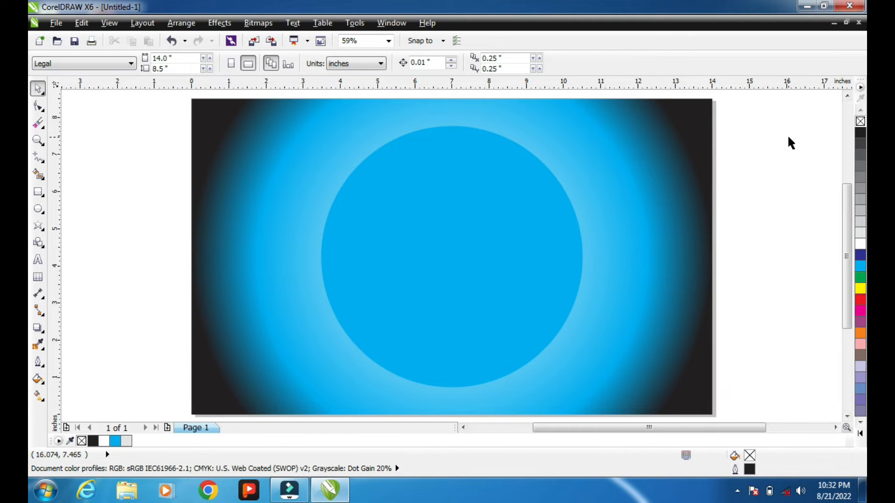
left_click(472, 214)
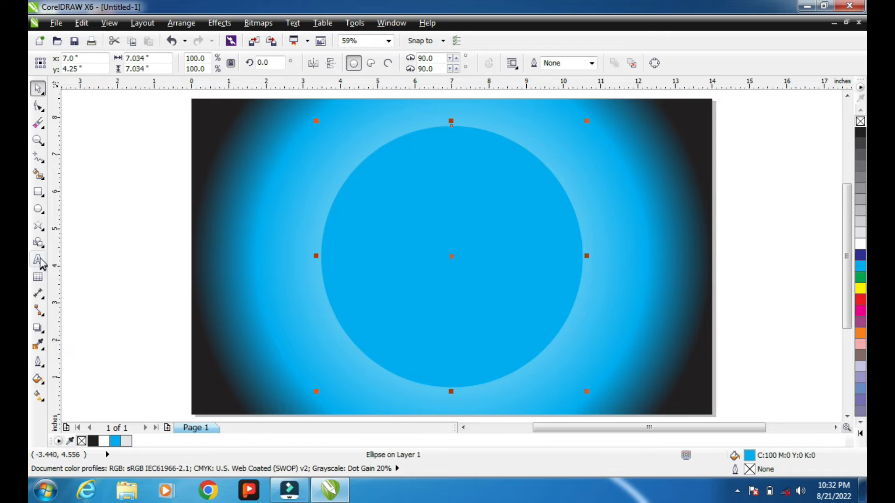
left_click(39, 225)
left_click_drag(162, 137, 291, 286)
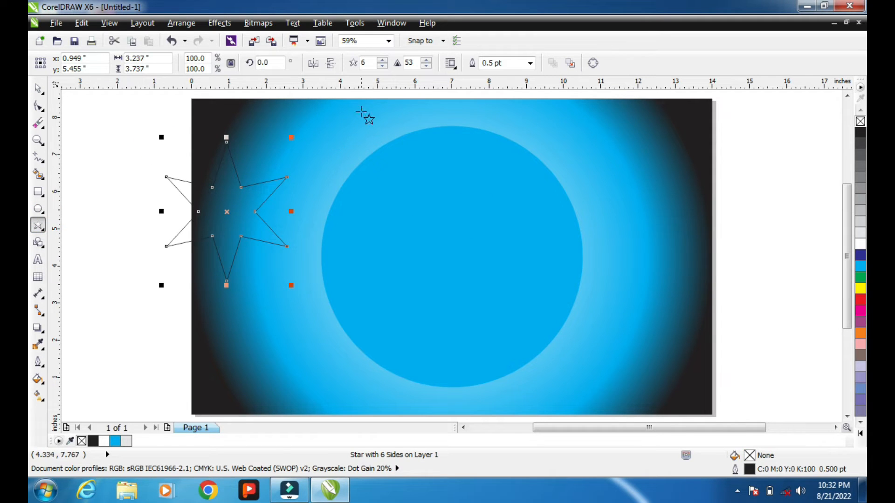
left_click(367, 63)
type("80")
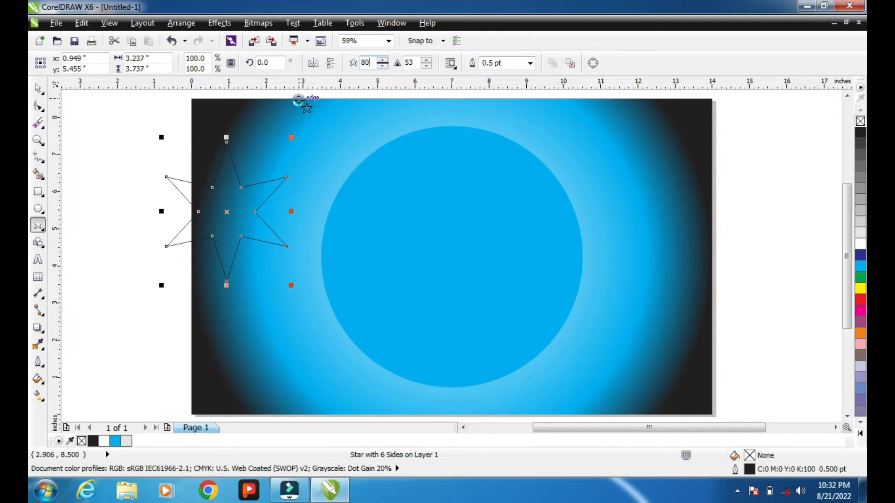
key("Return")
Align the star horizontally and vertically with the centre of the cyan circle
key("space")
left_click(450, 186, "shift")
key("c")
key("e")
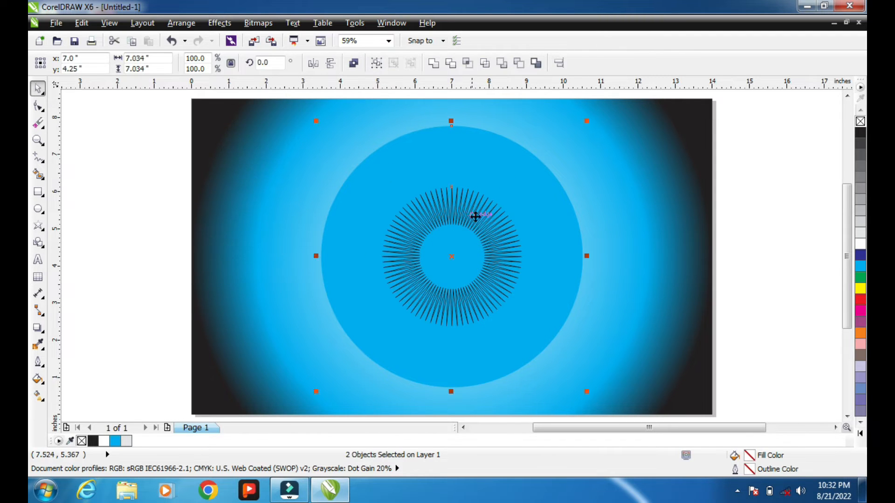
Fill the star with white and enlarge it from its centre to about 6.29 in
left_click(474, 216)
left_click(860, 243)
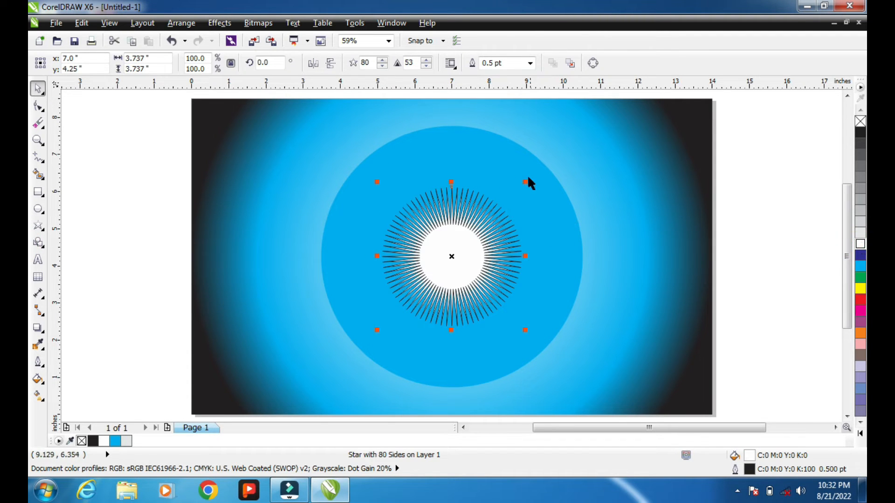
left_click_drag(527, 183, 633, 134)
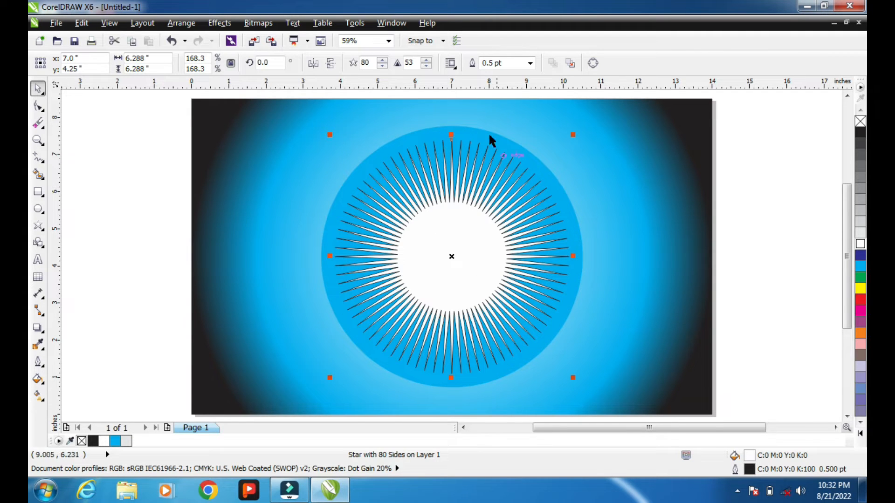
Set the star's number of points to 60
left_click_drag(372, 62, 271, 99)
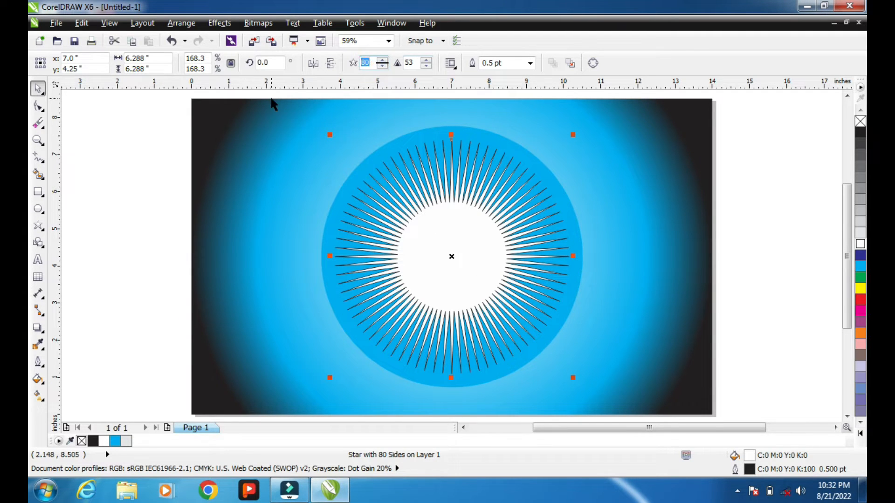
type("60")
key("Return")
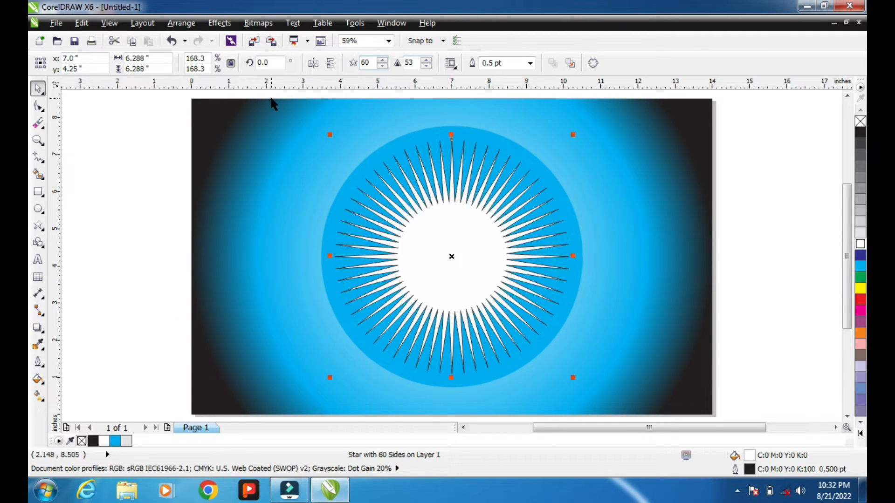
Remove the star's outline and enlarge it to about 6.64 in, nearly reaching the circle's edge
right_click(860, 121)
left_click_drag(573, 135, 586, 125)
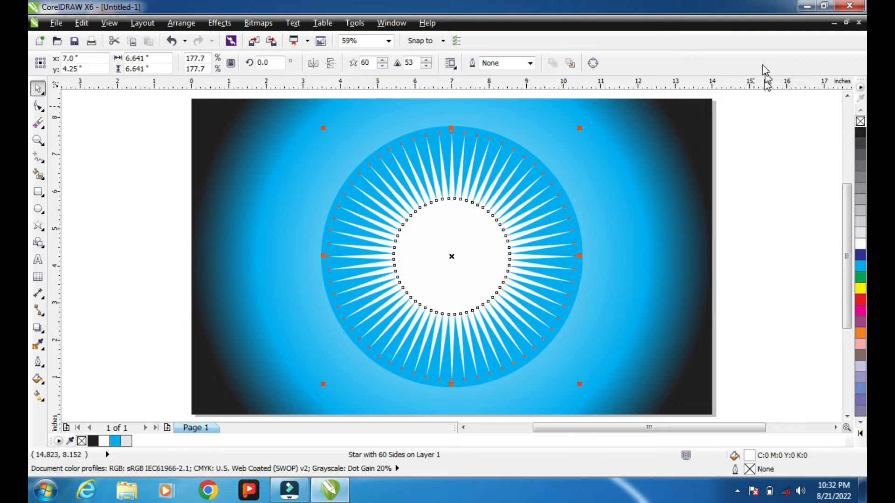
Apply a radial transparency to the white star so that it fades towards its centre
left_click(44, 334)
left_click(70, 412)
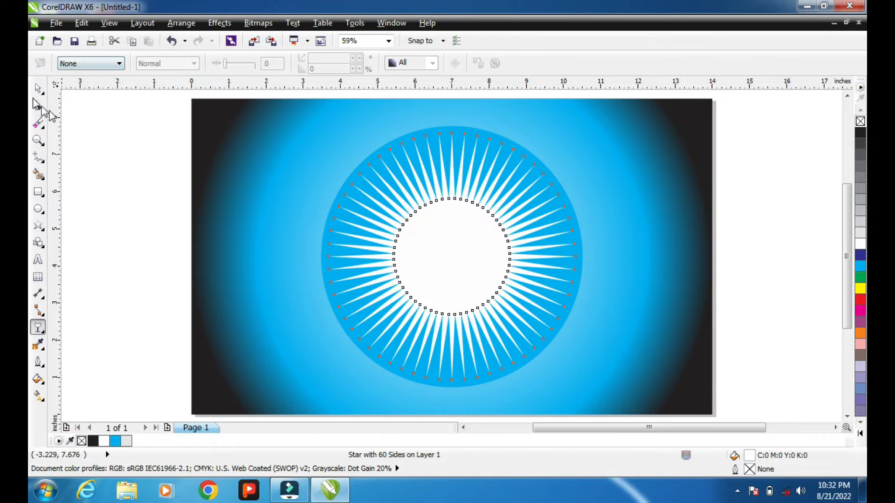
left_click(86, 66)
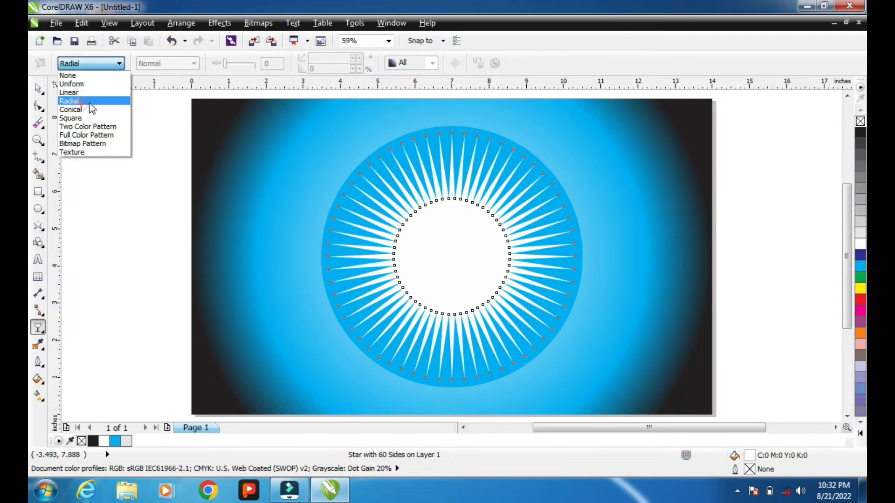
left_click(83, 100)
left_click_drag(569, 259, 515, 273)
key("ctrl+z")
left_click(488, 257)
key("space")
left_click(783, 224)
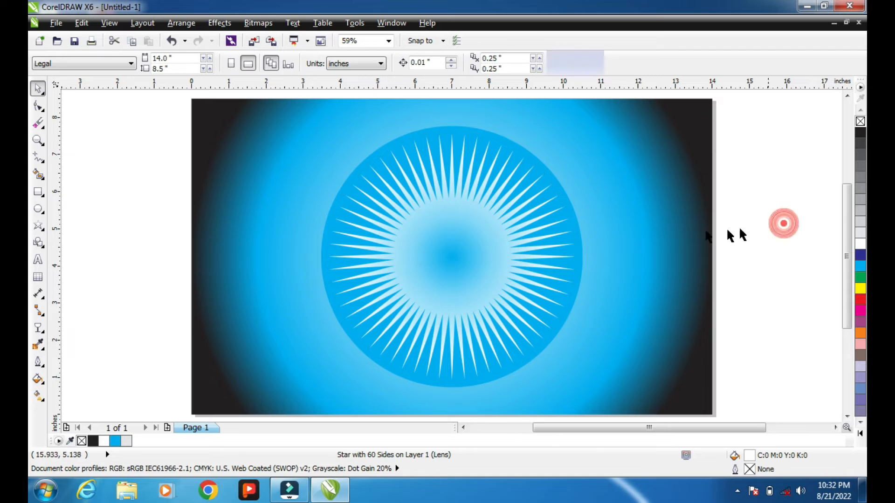
Make a concentric copy of the cyan circle scaled down to about 1.99 in
left_click(521, 150)
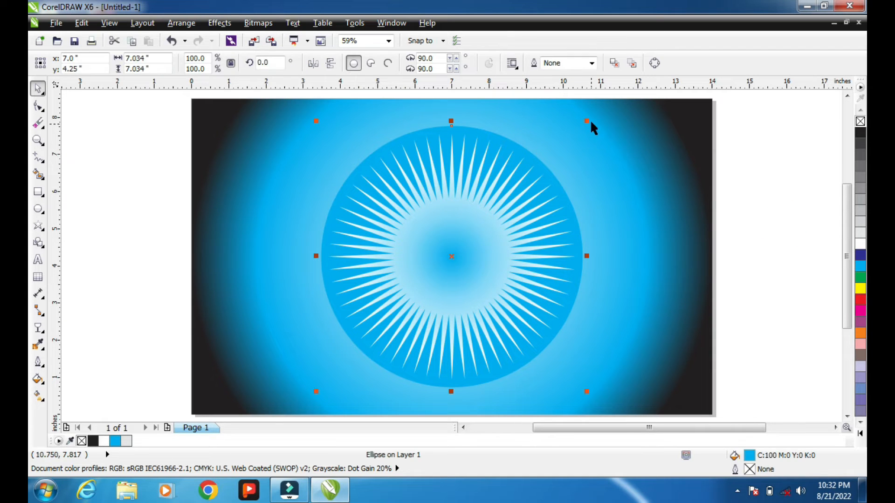
left_click_drag(587, 123, 569, 216)
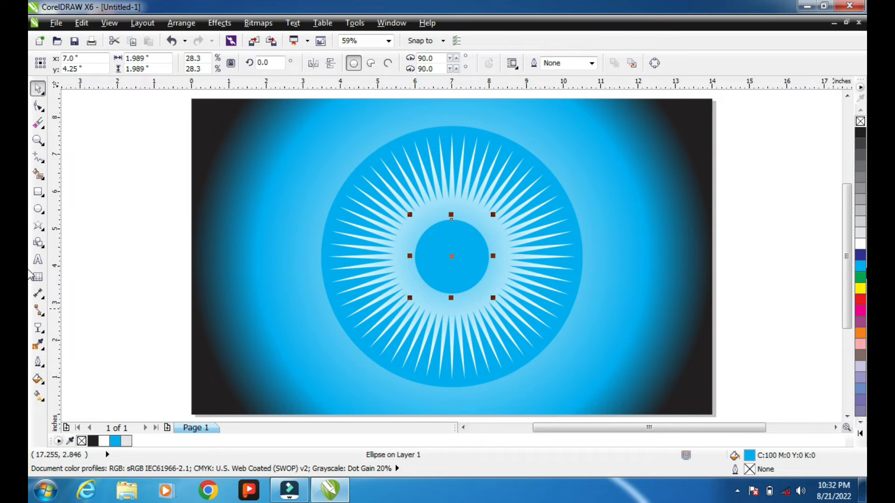
Fill the small inner circle with black and enlarge it about its centre to about 2.38 in
left_click(858, 133)
key("z")
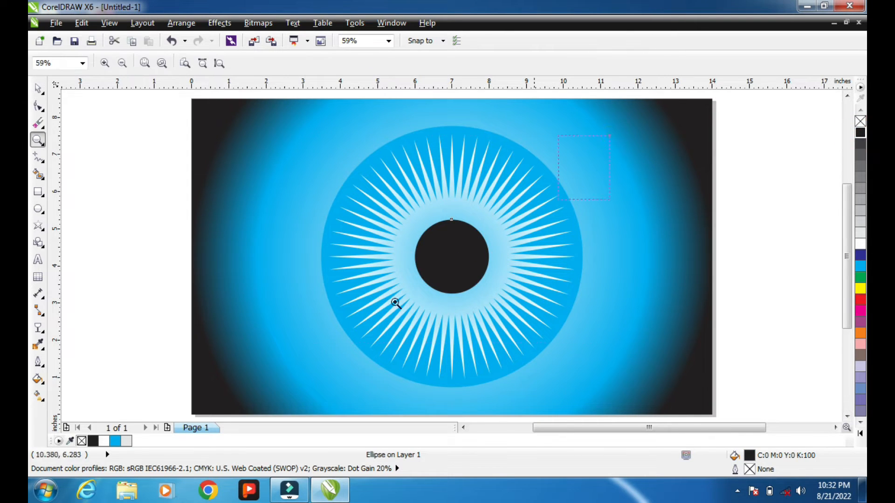
left_click_drag(609, 136, 293, 357)
key("space")
left_click_drag(513, 213, 524, 199)
key("z")
left_click_drag(596, 158, 274, 369)
key("space")
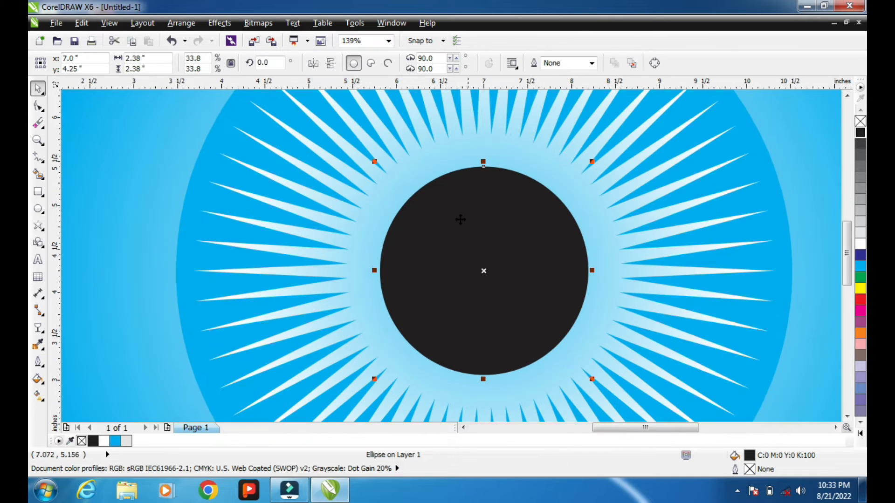
Draw a circle about 1.175 in across and place it over the black pupil's upper-right edge
key("F5")
key("Escape")
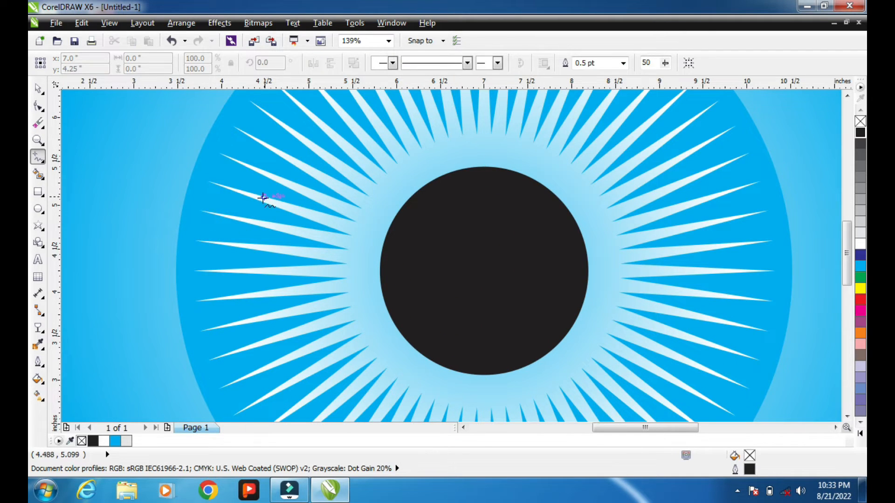
left_click(39, 210)
left_click_drag(106, 150, 191, 247)
key("space")
mouse_move(163, 204)
left_mouse_down()
mouse_move(327, 211)
mouse_move(581, 199)
mouse_move(573, 200)
left_mouse_up()
left_click(573, 201)
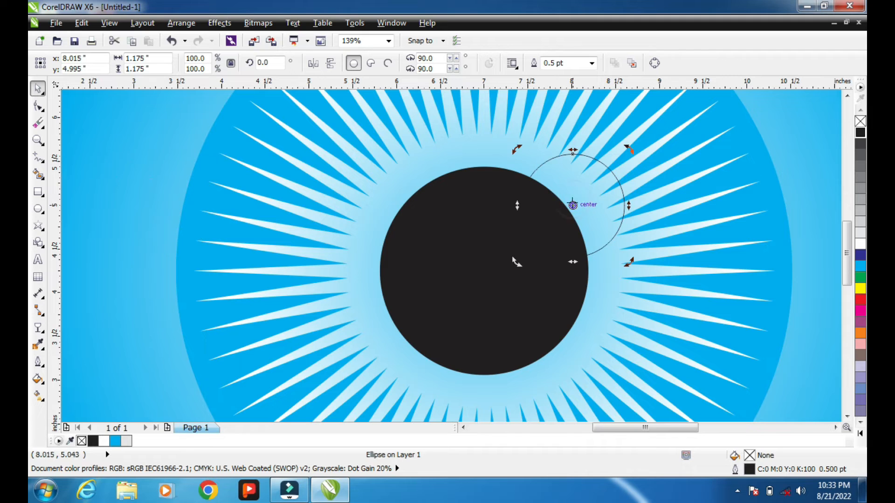
Rotate a copy of the new circle around the pupil's centre to its lower-left edge and shrink it to roughly half size
left_click_drag(550, 236, 485, 271)
left_click(575, 194)
left_click(558, 182)
left_click_drag(513, 149, 487, 370)
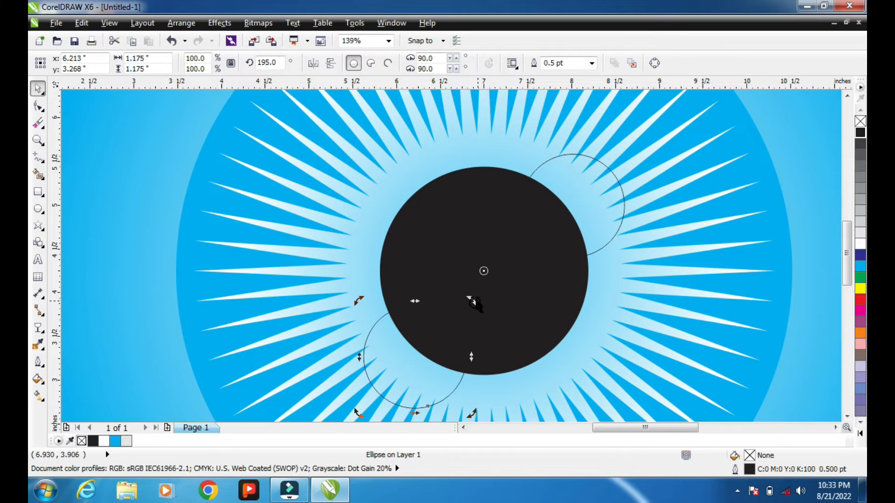
left_click(437, 343)
left_click_drag(470, 301, 472, 327)
Fill both circles on the pupil's edge with white and remove their outlines
left_click(623, 207, "shift")
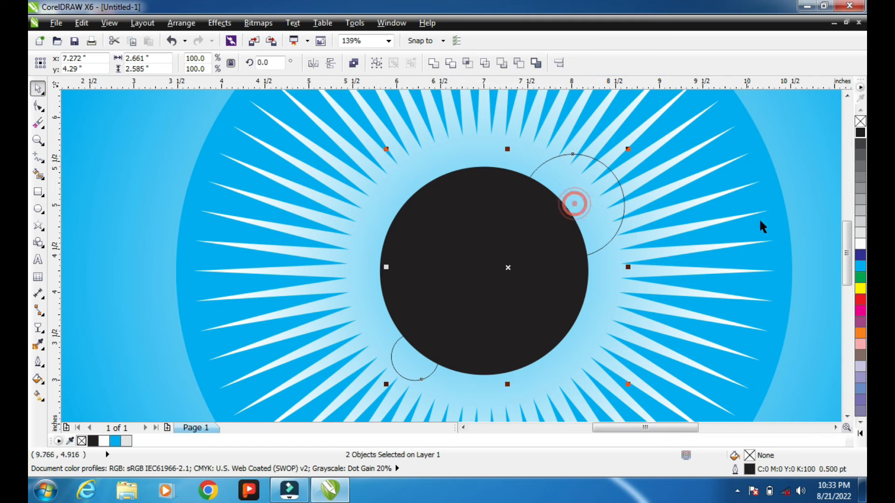
left_click(859, 245)
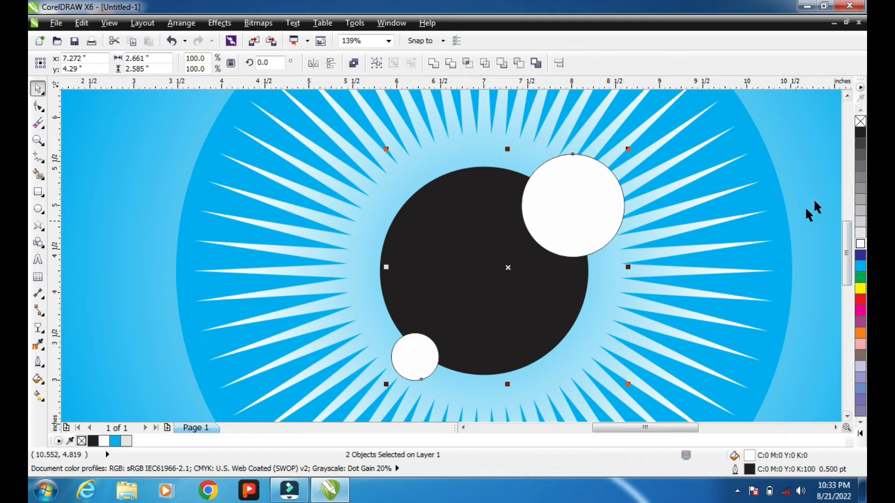
right_click(861, 121)
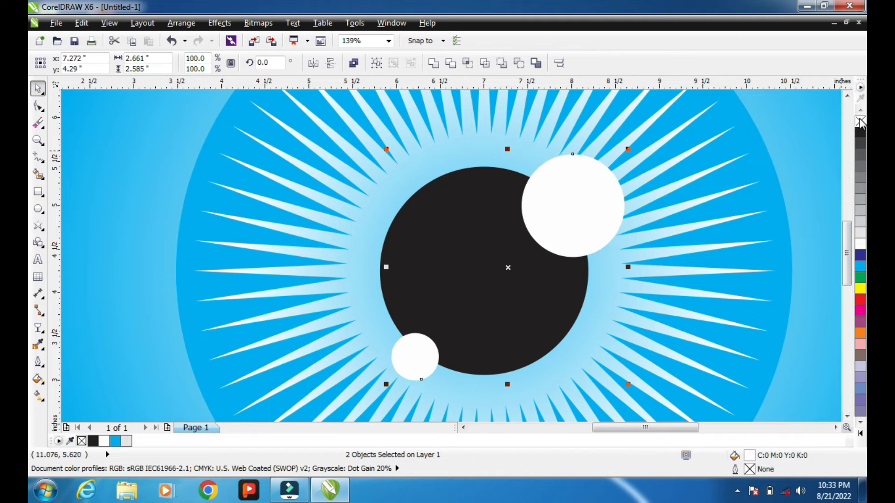
Apply a uniform transparency of 20 to the two white highlight circles
left_click(36, 329)
left_click(88, 63)
left_click(83, 89)
left_click(88, 64)
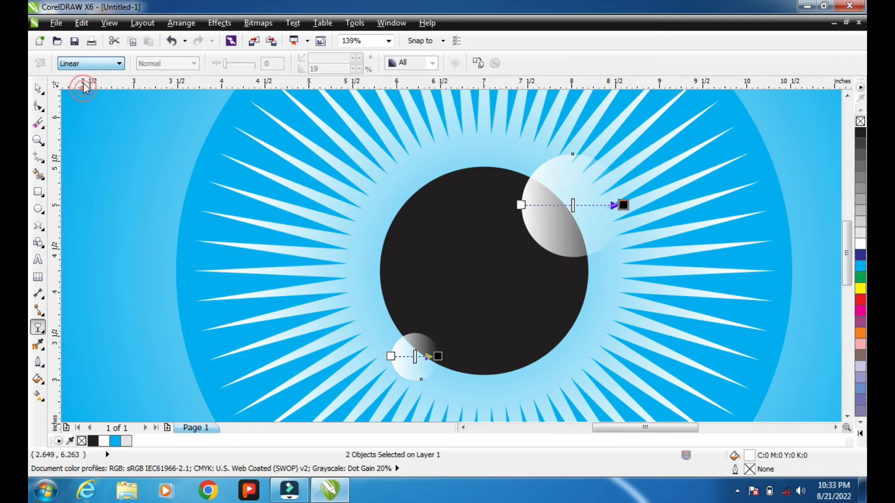
left_click(84, 82)
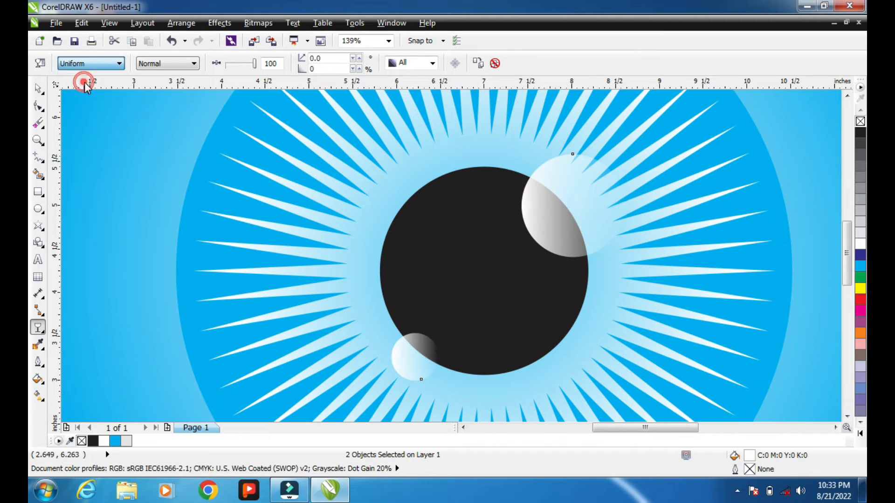
left_click(236, 64)
type("20")
key("Return")
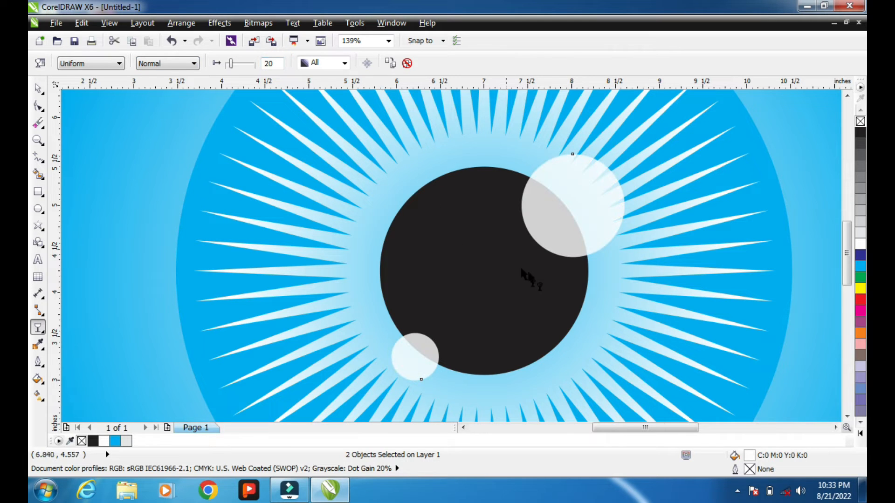
key("space")
scroll(578, 221, "down", 3)
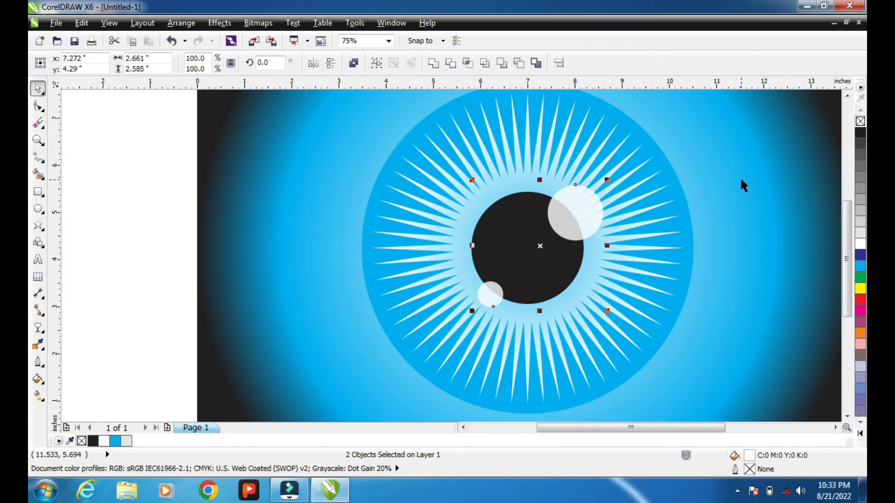
Copy the larger white highlight, enlarge it to about 3.466 in and centre it horizontally within the upper part of the cyan circle
key("Escape")
left_click(585, 213)
left_click_drag(583, 212, 529, 161)
left_click_drag(551, 195, 616, 256)
left_click(658, 154, "shift")
key("c")
key("Escape")
left_click(541, 101)
left_click_drag(550, 144, 530, 174)
Apply a linear transparency to the large white highlight so that it fades downward from its upper edge towards the pupil
left_click(38, 327)
left_click_drag(505, 103, 528, 103)
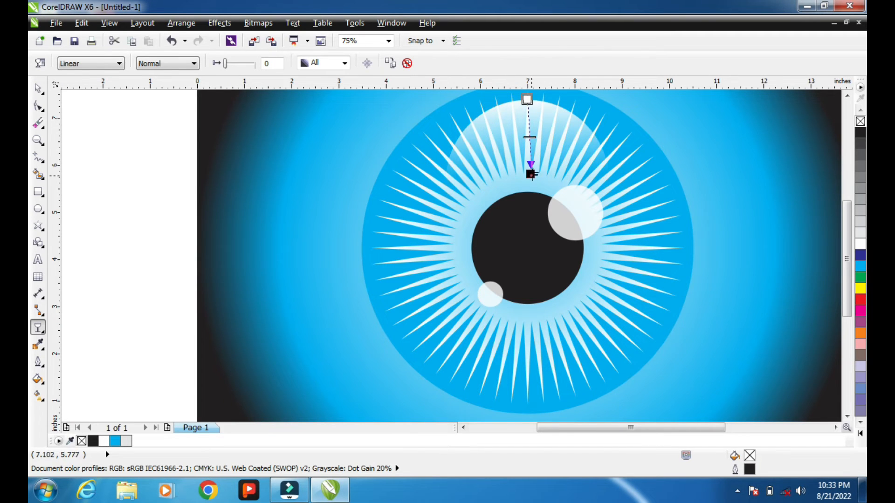
key("space")
scroll(570, 205, "down", 2)
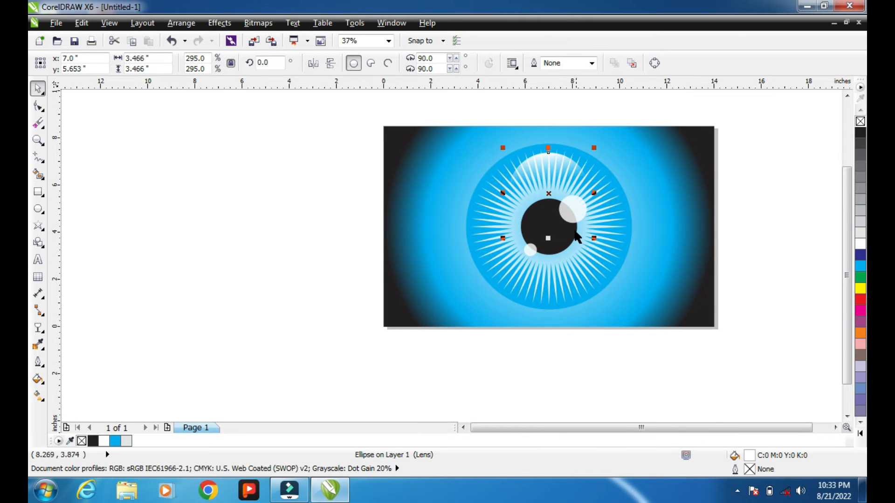
Enlarge the faded upper highlight to about 3.784 in and shift it slightly down within the cyan circle
key("F4")
left_click(473, 169)
key("Escape")
left_click(461, 163)
left_click_drag(455, 161, 405, 180)
key("ctrl+z")
left_click_drag(522, 275, 531, 285)
left_click_drag(472, 164, 470, 175)
left_click(68, 317)
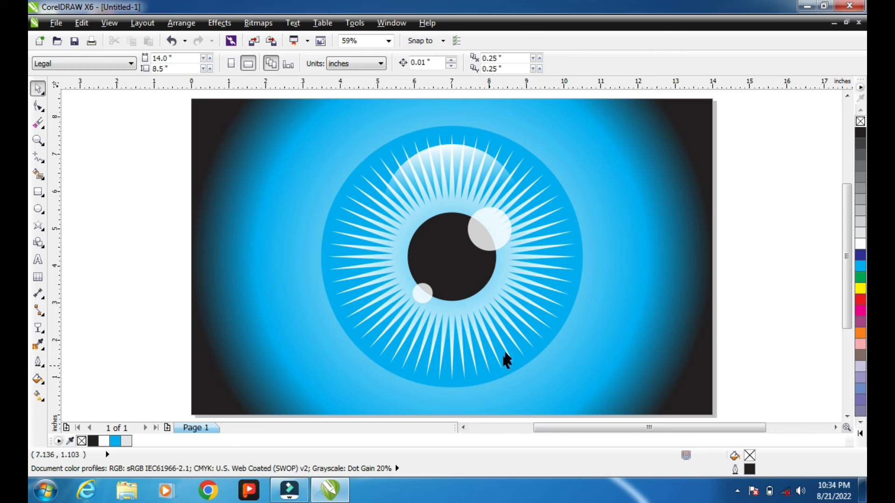
Make a copy of the large cyan circle flattened to about 7.034 by 0.377 in directly beneath it
left_click(628, 185)
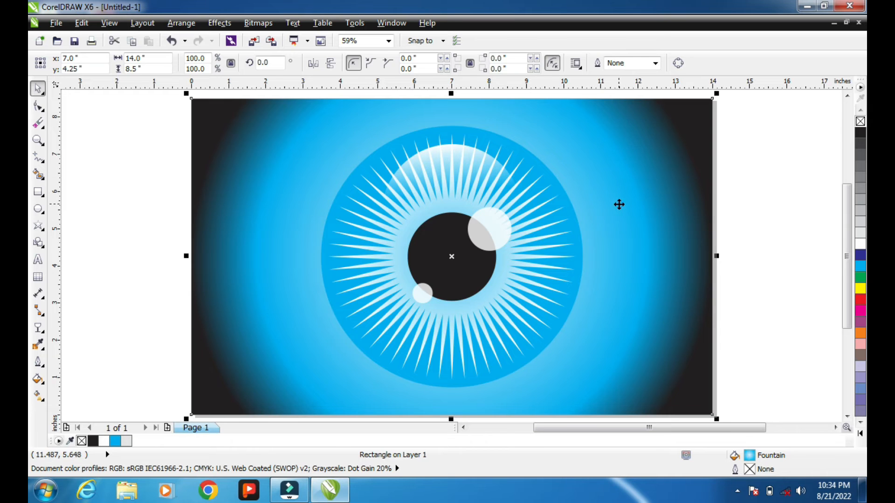
scroll(618, 204, "down", 2)
key("F2")
left_click_drag(721, 351, 255, 111)
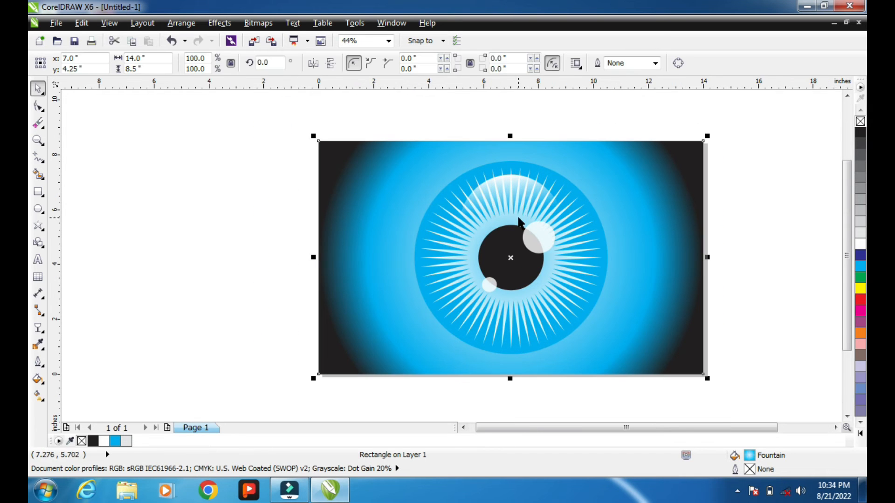
left_click(577, 191)
left_click_drag(511, 155, 525, 370)
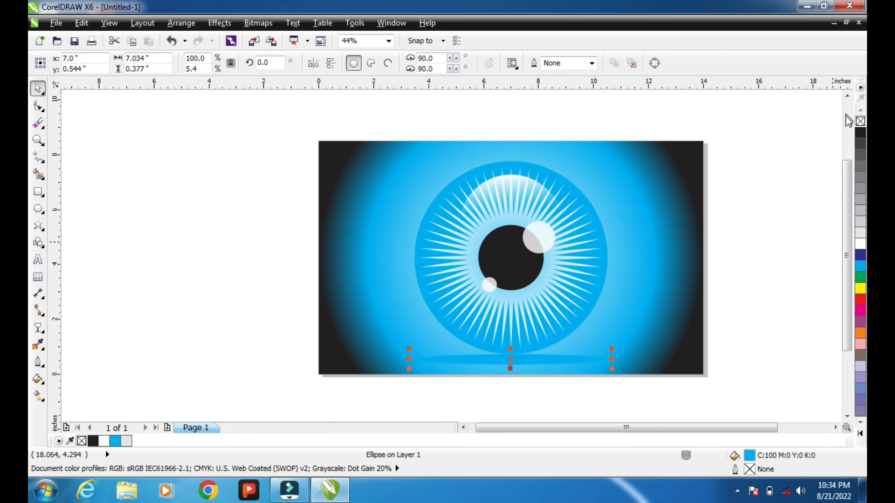
Try several grey fills on the flattened ellipse, including 60%, 10% and 50% black
left_click(860, 134)
left_click(860, 177)
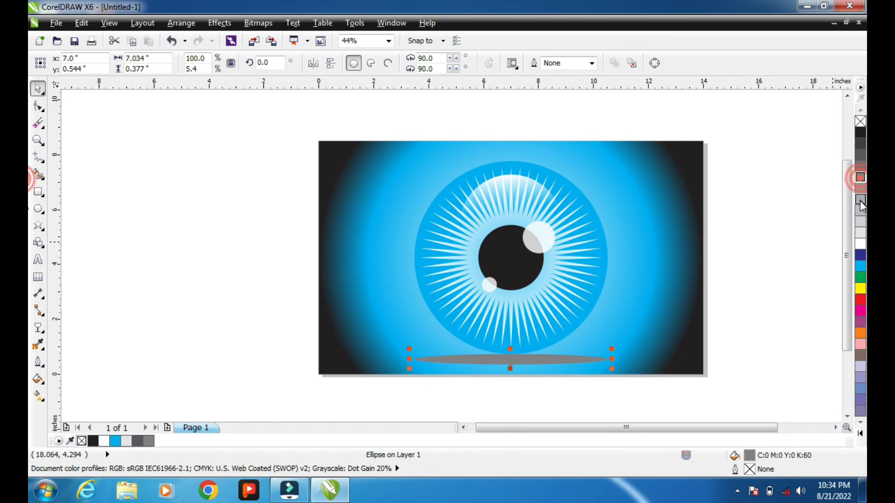
left_click(861, 222)
left_click(861, 222)
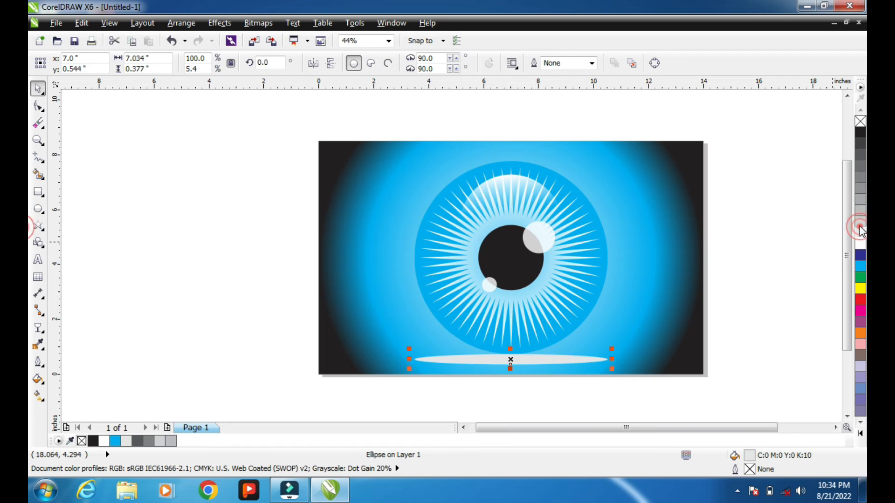
left_click(861, 201)
left_click(860, 188)
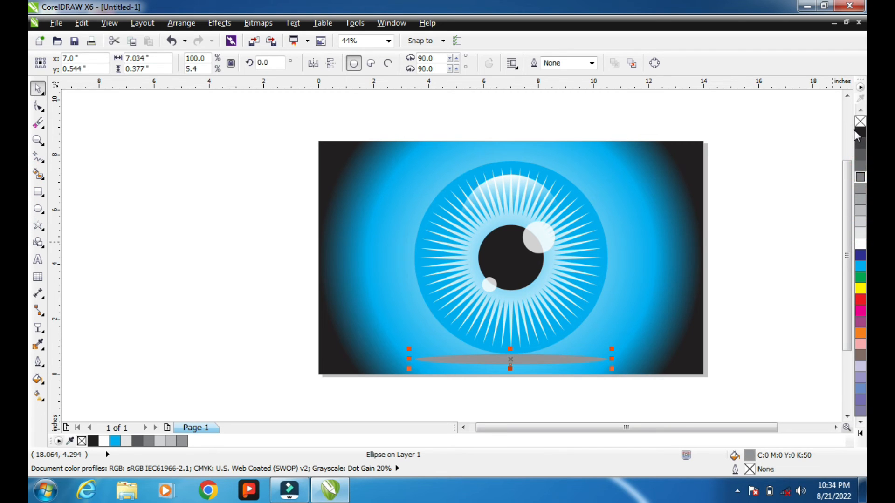
Fill the flattened ellipse with black and apply a linear transparency so that it fades downward as a shadow
left_click(860, 130)
key("F2")
left_click_drag(663, 281, 270, 396)
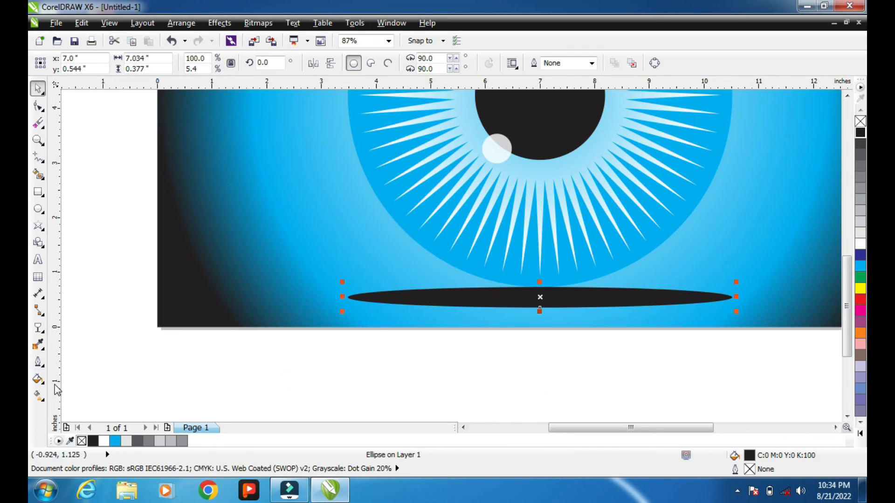
left_click(39, 328)
left_click_drag(538, 287, 539, 253)
key("space")
key("ctrl+z")
key("space")
key("space")
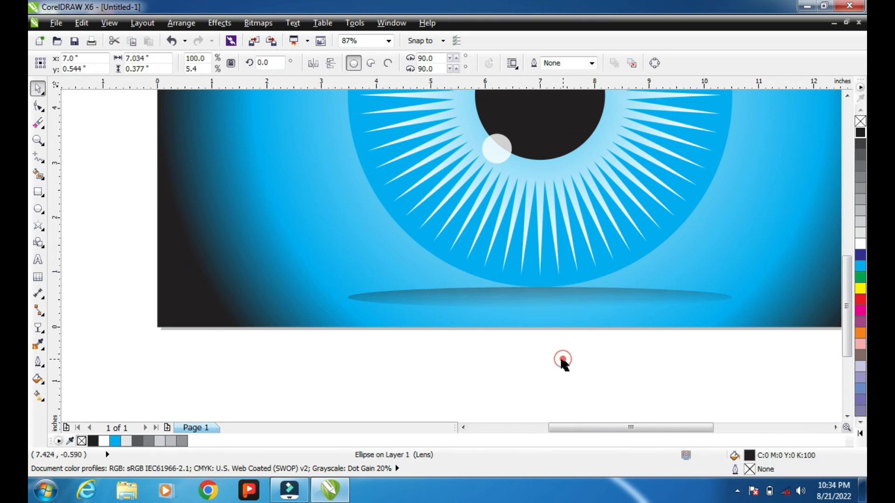
left_click(563, 360)
key("shift+F4")
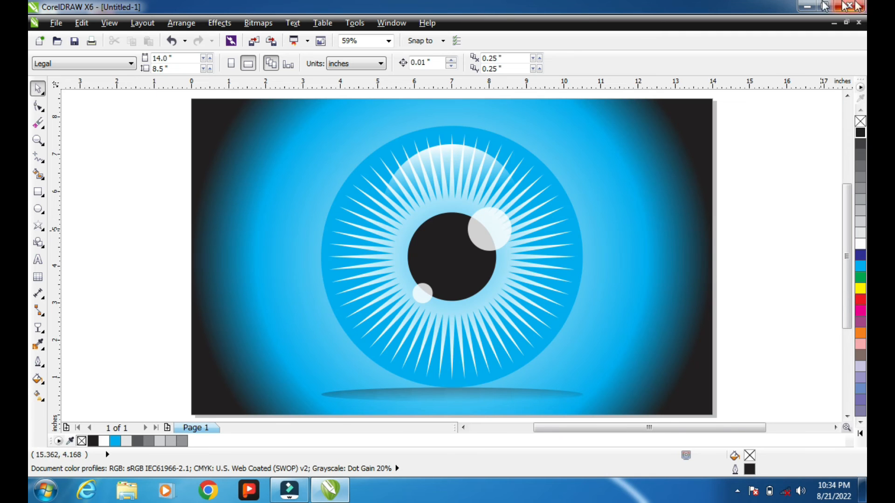
Soften the upper highlight by moving its linear transparency's start above the cyan circle, and preview the artwork full screen
left_click(462, 161)
key("space")
left_click_drag(458, 179, 455, 114)
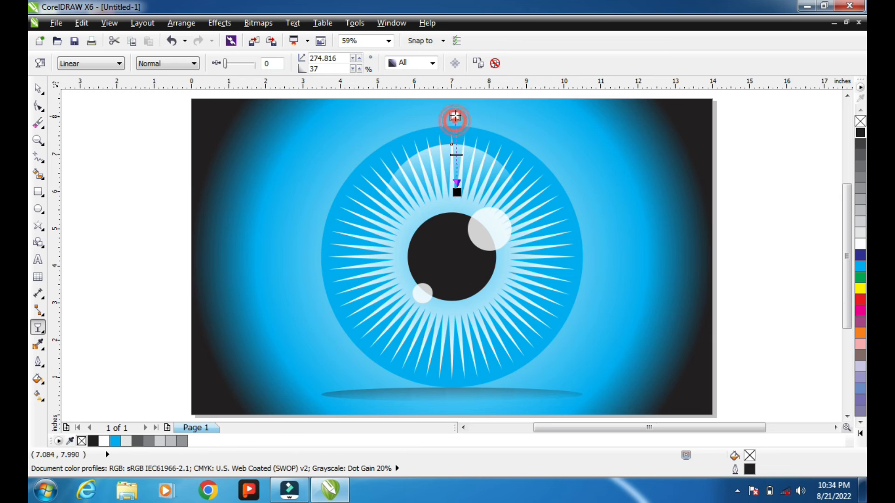
mouse_move(459, 189)
left_mouse_down()
mouse_move(452, 175)
mouse_move(454, 184)
left_mouse_up()
key("space")
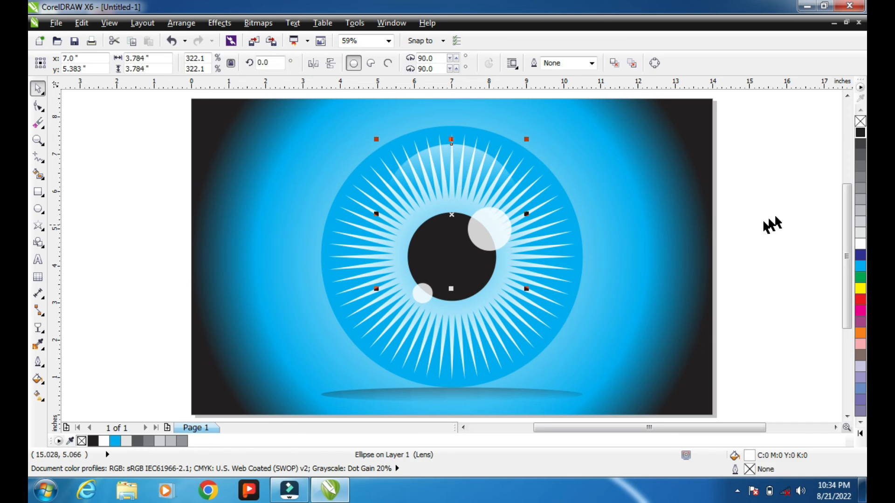
left_click(789, 208)
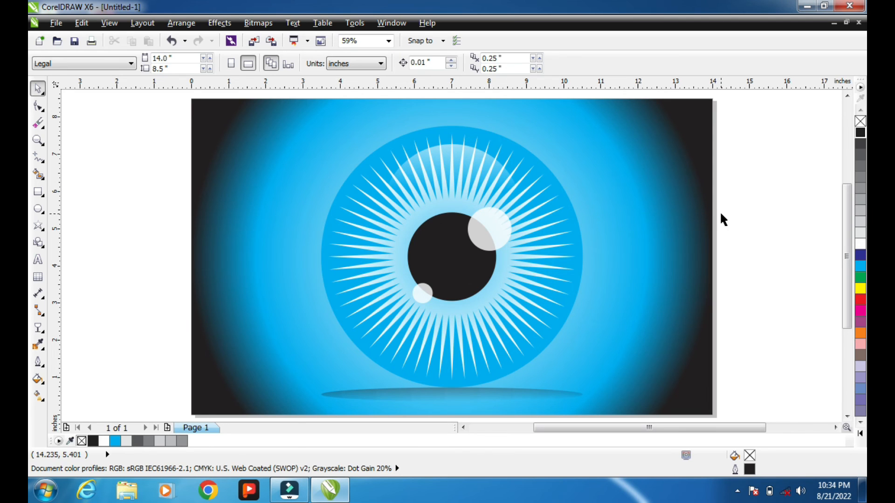
key("F9")
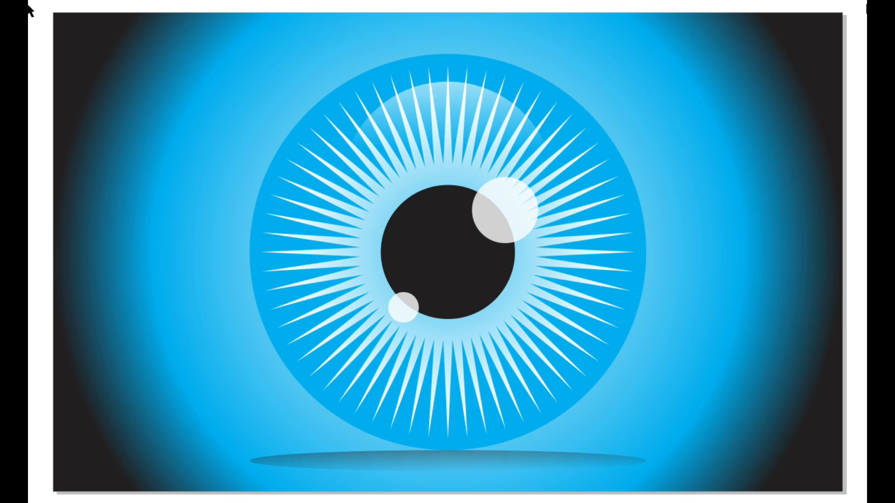